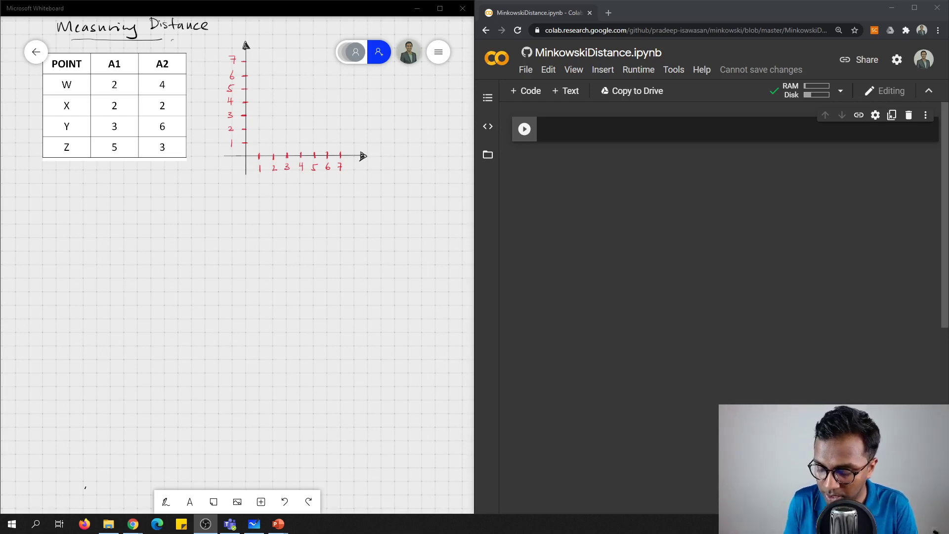
- Arrow rows Y and Z of the table, then plot and label Y(3,6) and Z(5,3) on the graph
{"action": "mouse_move", "coordinate": [39, 128]}
{"action": "left_mouse_down"}
{"action": "mouse_move", "coordinate": [55, 129]}
{"action": "mouse_move", "coordinate": [56, 150]}
{"action": "left_mouse_up"}
{"action": "left_click_drag", "start_coordinate": [51, 147], "coordinate": [53, 153]}
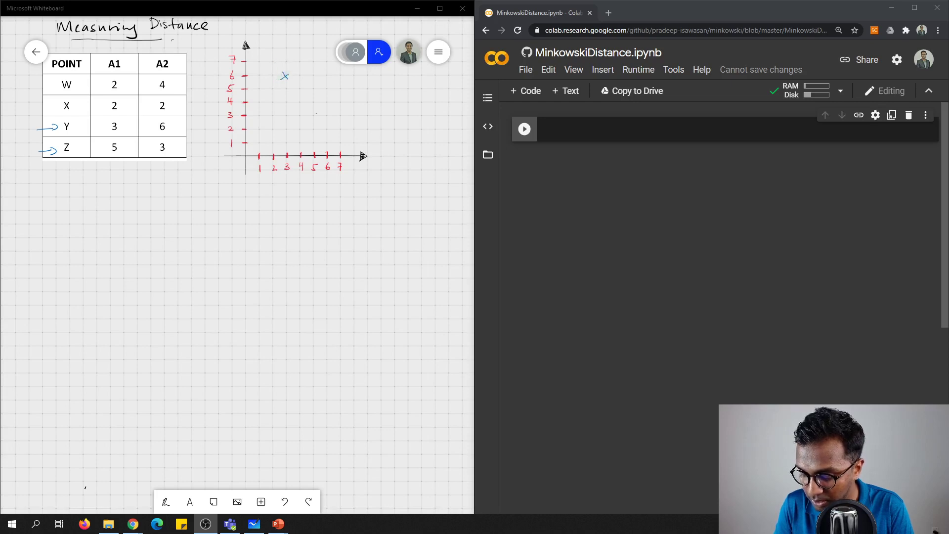
{"action": "left_click_drag", "start_coordinate": [317, 114], "coordinate": [313, 118]}
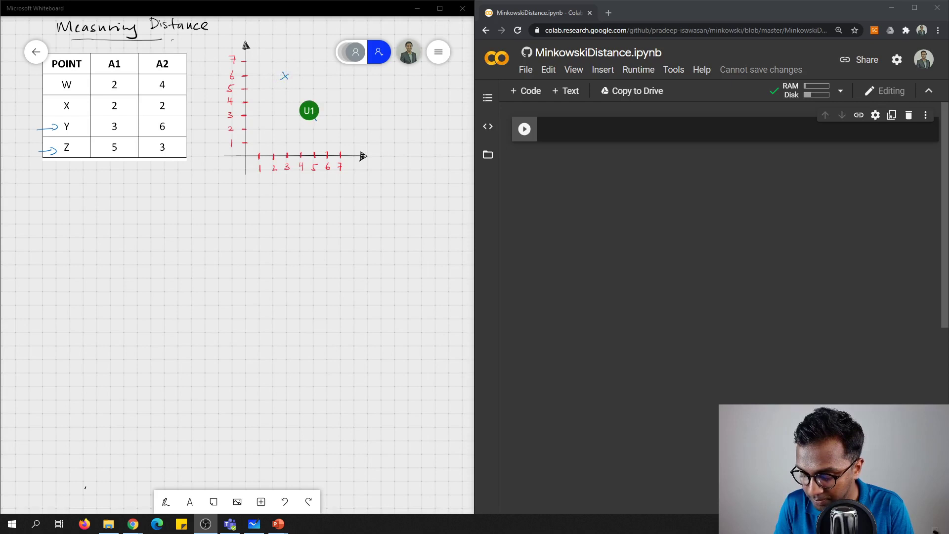
{"action": "left_click_drag", "start_coordinate": [269, 73], "coordinate": [272, 85]}
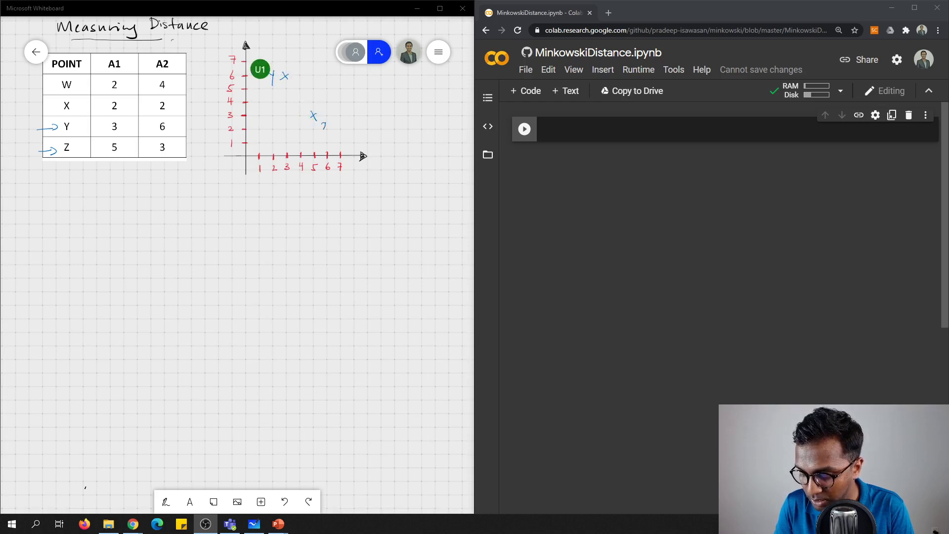
{"action": "left_click_drag", "start_coordinate": [323, 129], "coordinate": [330, 128]}
- Draw the L-shaped Y-to-Z path with legs 2 and 3, and begin the Manhattan Distance heading
{"action": "mouse_move", "coordinate": [286, 75]}
{"action": "left_mouse_down"}
{"action": "mouse_move", "coordinate": [315, 74]}
{"action": "mouse_move", "coordinate": [313, 113]}
{"action": "mouse_move", "coordinate": [314, 75]}
{"action": "mouse_move", "coordinate": [293, 75]}
{"action": "left_mouse_up"}
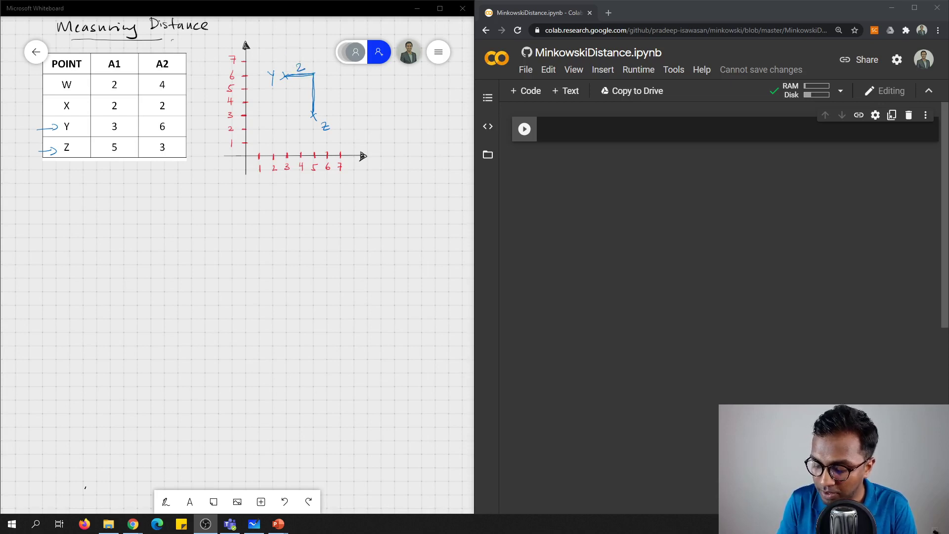
{"action": "left_click_drag", "start_coordinate": [320, 91], "coordinate": [321, 101]}
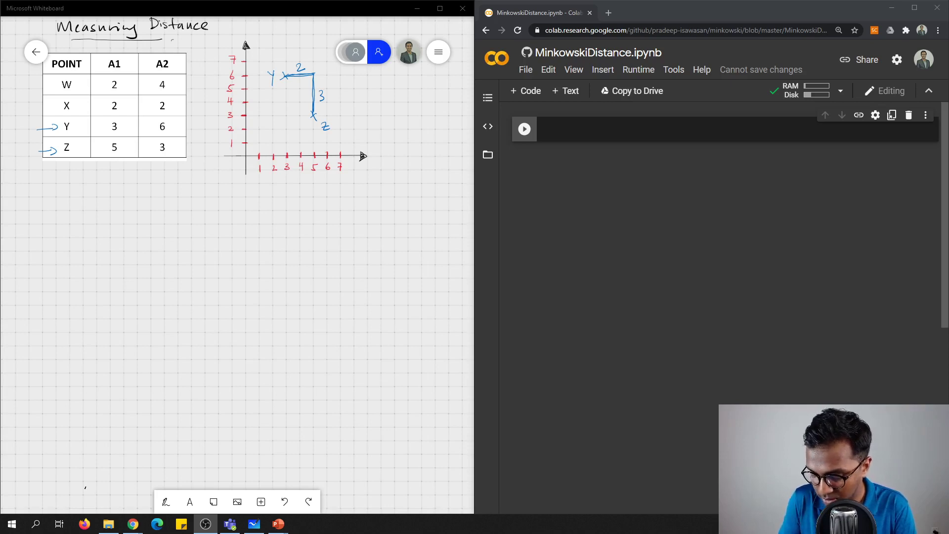
{"action": "left_click_drag", "start_coordinate": [49, 193], "coordinate": [174, 183]}
- Finish the Manhattan Distance heading and write d(Y,Z) = beneath it
{"action": "left_click_drag", "start_coordinate": [181, 181], "coordinate": [186, 186]}
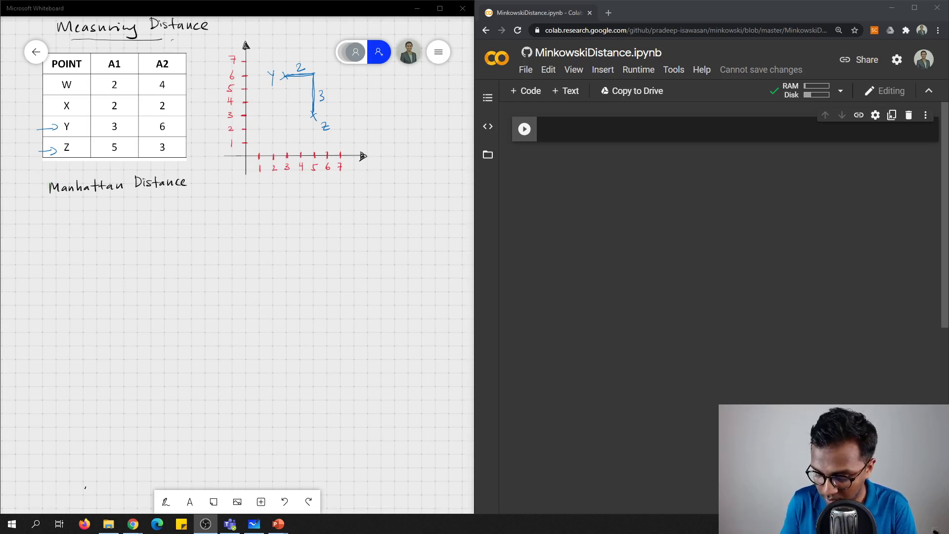
{"action": "left_click_drag", "start_coordinate": [62, 207], "coordinate": [81, 217]}
{"action": "left_click_drag", "start_coordinate": [90, 211], "coordinate": [104, 214]}
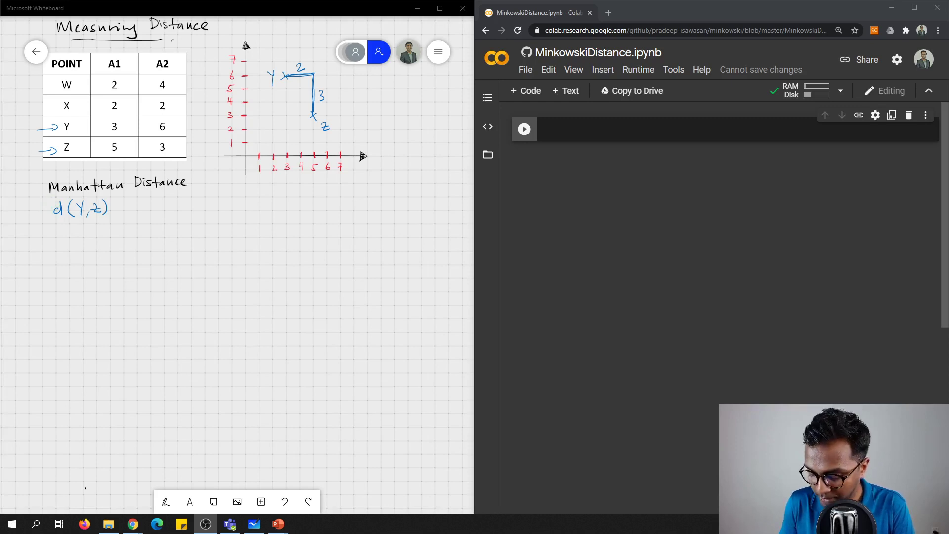
{"action": "left_click_drag", "start_coordinate": [112, 207], "coordinate": [152, 204]}
- Complete the sum 3 + 2 = 5 and begin the Euclidean Distance heading under the graph
{"action": "left_click_drag", "start_coordinate": [147, 199], "coordinate": [147, 208]}
{"action": "left_click_drag", "start_coordinate": [154, 199], "coordinate": [162, 207]}
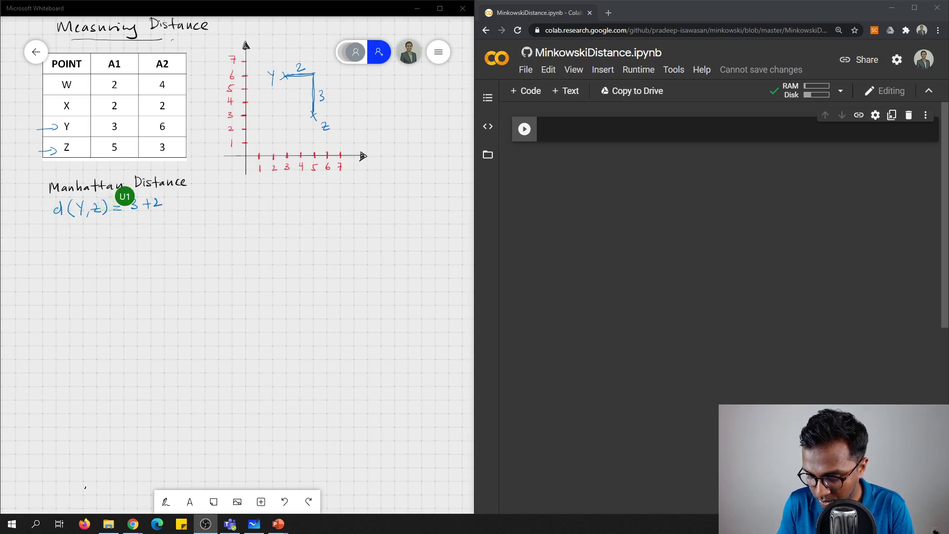
{"action": "left_click_drag", "start_coordinate": [114, 228], "coordinate": [122, 228]}
{"action": "left_click_drag", "start_coordinate": [130, 224], "coordinate": [130, 233]}
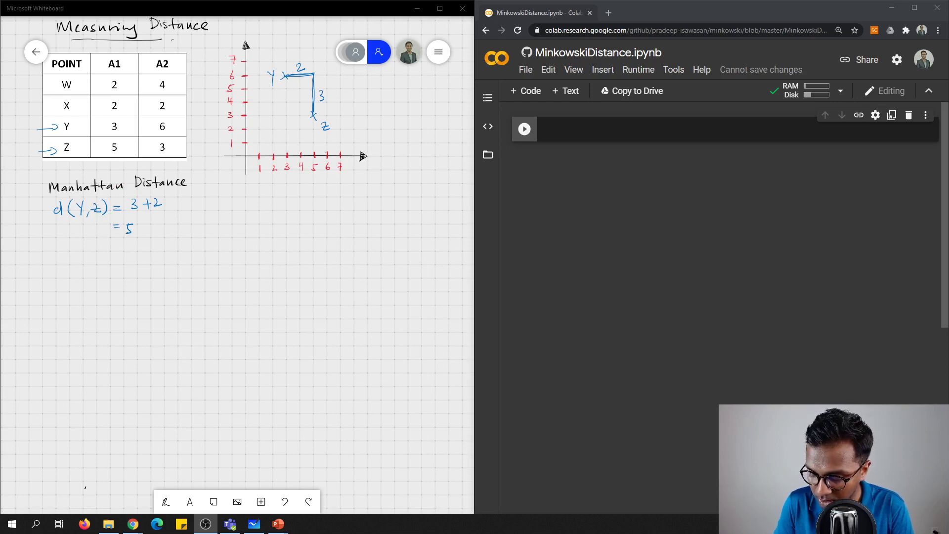
{"action": "left_click_drag", "start_coordinate": [229, 180], "coordinate": [253, 188]}
- Write the Euclidean Distance heading under the graph
{"action": "left_click_drag", "start_coordinate": [256, 183], "coordinate": [267, 187]}
{"action": "left_click_drag", "start_coordinate": [270, 185], "coordinate": [325, 186]}
{"action": "left_click_drag", "start_coordinate": [333, 177], "coordinate": [337, 180]}
{"action": "left_click_drag", "start_coordinate": [343, 181], "coordinate": [356, 185]}
{"action": "left_click_drag", "start_coordinate": [360, 183], "coordinate": [369, 183]}
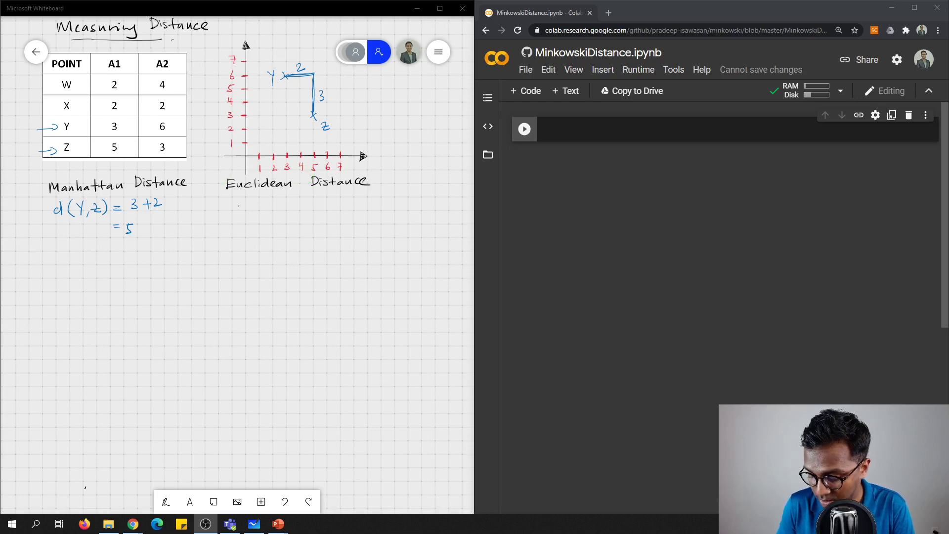
- Write d(Y,Z) = √(3² + 2²) beneath the Euclidean heading
{"action": "left_click_drag", "start_coordinate": [239, 204], "coordinate": [241, 209]}
{"action": "mouse_move", "coordinate": [248, 199]}
{"action": "left_mouse_down"}
{"action": "mouse_move", "coordinate": [246, 211]}
{"action": "mouse_move", "coordinate": [258, 206]}
{"action": "left_mouse_up"}
{"action": "left_click_drag", "start_coordinate": [261, 200], "coordinate": [263, 213]}
{"action": "left_click_drag", "start_coordinate": [271, 202], "coordinate": [284, 212]}
{"action": "mouse_move", "coordinate": [293, 204]}
{"action": "left_mouse_down"}
{"action": "mouse_move", "coordinate": [315, 202]}
{"action": "mouse_move", "coordinate": [313, 212]}
{"action": "mouse_move", "coordinate": [337, 212]}
{"action": "left_mouse_up"}
{"action": "left_click_drag", "start_coordinate": [331, 208], "coordinate": [351, 211]}
{"action": "left_click_drag", "start_coordinate": [352, 198], "coordinate": [360, 203]}
{"action": "mouse_move", "coordinate": [301, 217]}
{"action": "left_mouse_down"}
{"action": "mouse_move", "coordinate": [311, 194]}
{"action": "mouse_move", "coordinate": [356, 191]}
{"action": "left_mouse_up"}
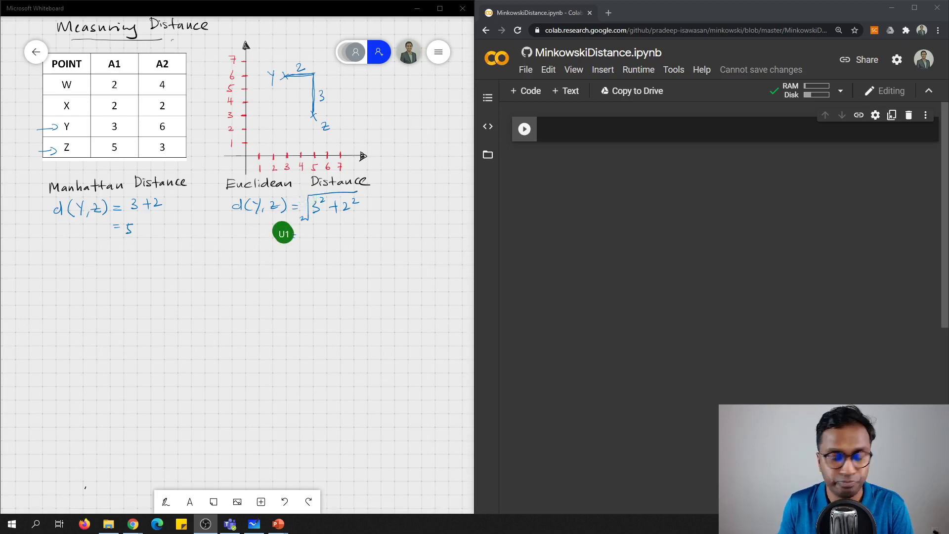
- Add = 3.6 as the Euclidean result below the square root
{"action": "left_click_drag", "start_coordinate": [288, 234], "coordinate": [296, 234]}
{"action": "left_click_drag", "start_coordinate": [289, 238], "coordinate": [325, 232]}
{"action": "left_click", "coordinate": [317, 237]}
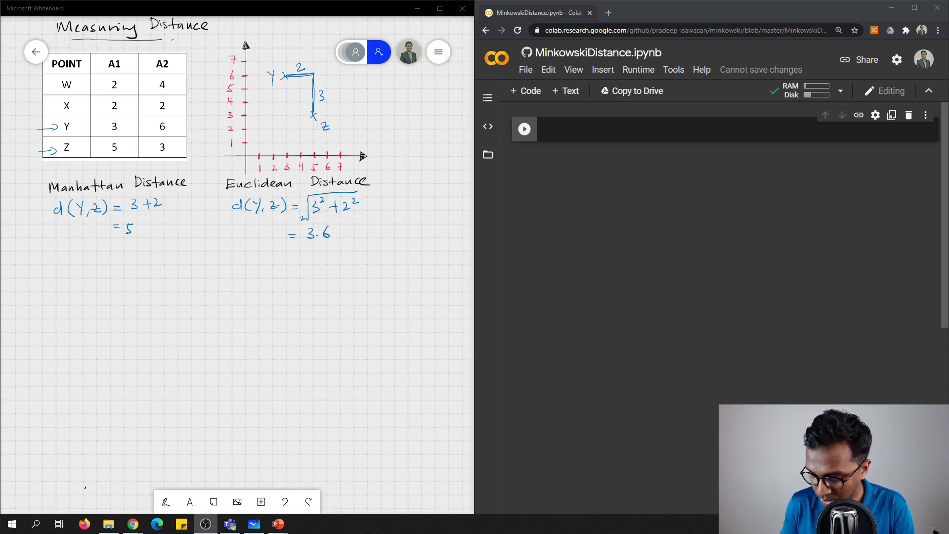
- Write the Supremum Distance heading and d(Y,Z) = max(3,2) beneath it
{"action": "mouse_move", "coordinate": [58, 257]}
{"action": "left_mouse_down"}
{"action": "mouse_move", "coordinate": [53, 267]}
{"action": "mouse_move", "coordinate": [72, 274]}
{"action": "mouse_move", "coordinate": [84, 261]}
{"action": "mouse_move", "coordinate": [203, 260]}
{"action": "left_mouse_up"}
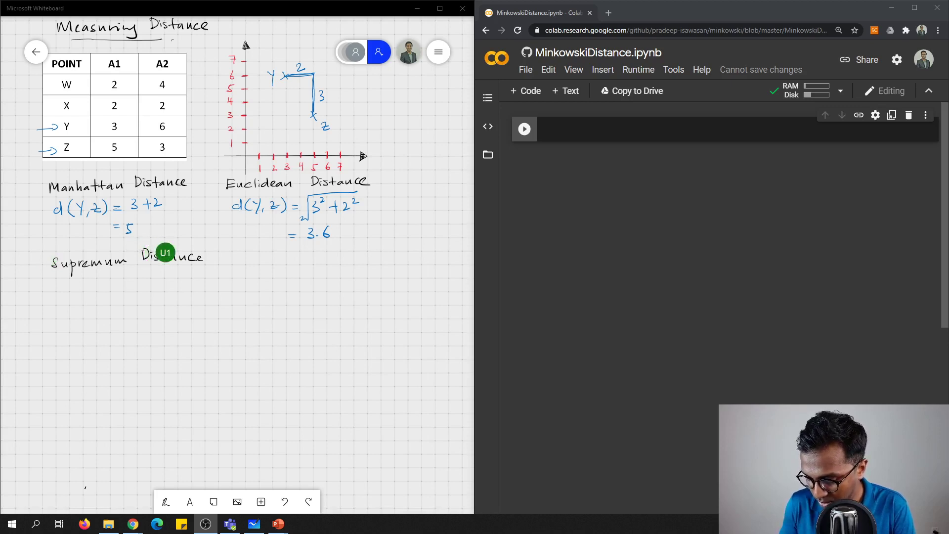
{"action": "mouse_move", "coordinate": [67, 286]}
{"action": "left_mouse_down"}
{"action": "mouse_move", "coordinate": [74, 295]}
{"action": "mouse_move", "coordinate": [156, 289]}
{"action": "left_mouse_up"}
{"action": "left_click_drag", "start_coordinate": [158, 283], "coordinate": [181, 291]}
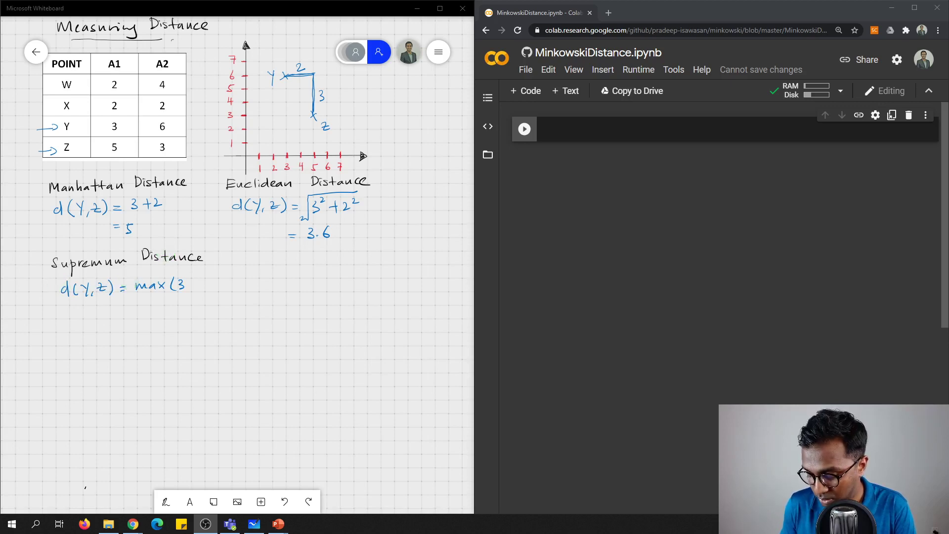
{"action": "left_click_drag", "start_coordinate": [188, 288], "coordinate": [186, 294]}
{"action": "left_click_drag", "start_coordinate": [193, 282], "coordinate": [207, 293]}
- Add the supremum result = 3 and start a red box around the working
{"action": "left_click_drag", "start_coordinate": [122, 308], "coordinate": [131, 308]}
{"action": "left_click_drag", "start_coordinate": [122, 313], "coordinate": [140, 316]}
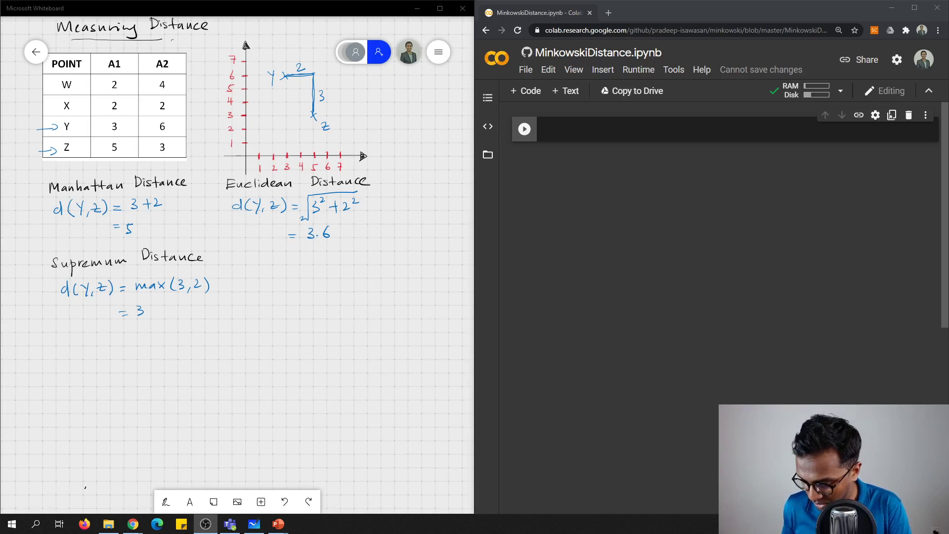
{"action": "mouse_move", "coordinate": [45, 311]}
{"action": "left_mouse_down"}
{"action": "mouse_move", "coordinate": [46, 250]}
{"action": "mouse_move", "coordinate": [211, 242]}
{"action": "mouse_move", "coordinate": [220, 309]}
{"action": "left_mouse_up"}
- Finish red boxes around the Supremum, Euclidean and Manhattan workings, then start writing Minkowski below
{"action": "left_click_drag", "start_coordinate": [45, 324], "coordinate": [221, 316]}
{"action": "mouse_move", "coordinate": [219, 174]}
{"action": "left_mouse_down"}
{"action": "mouse_move", "coordinate": [219, 235]}
{"action": "mouse_move", "coordinate": [257, 175]}
{"action": "mouse_move", "coordinate": [379, 172]}
{"action": "mouse_move", "coordinate": [383, 240]}
{"action": "left_mouse_up"}
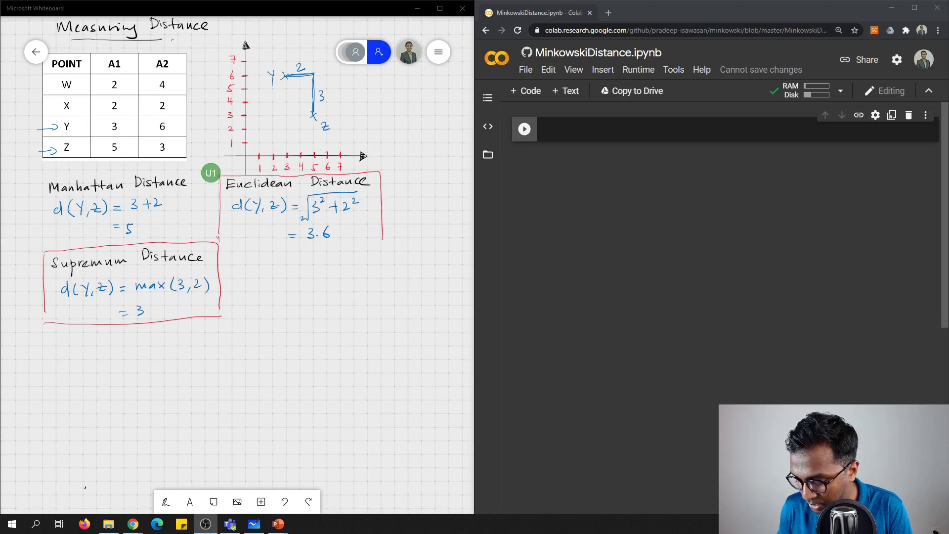
{"action": "left_click_drag", "start_coordinate": [219, 243], "coordinate": [384, 241]}
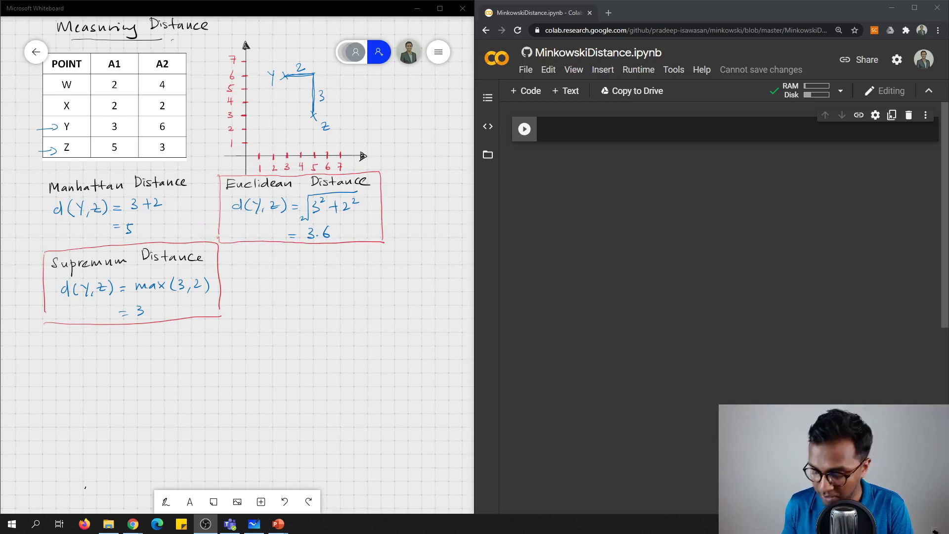
{"action": "left_click_drag", "start_coordinate": [40, 174], "coordinate": [38, 209]}
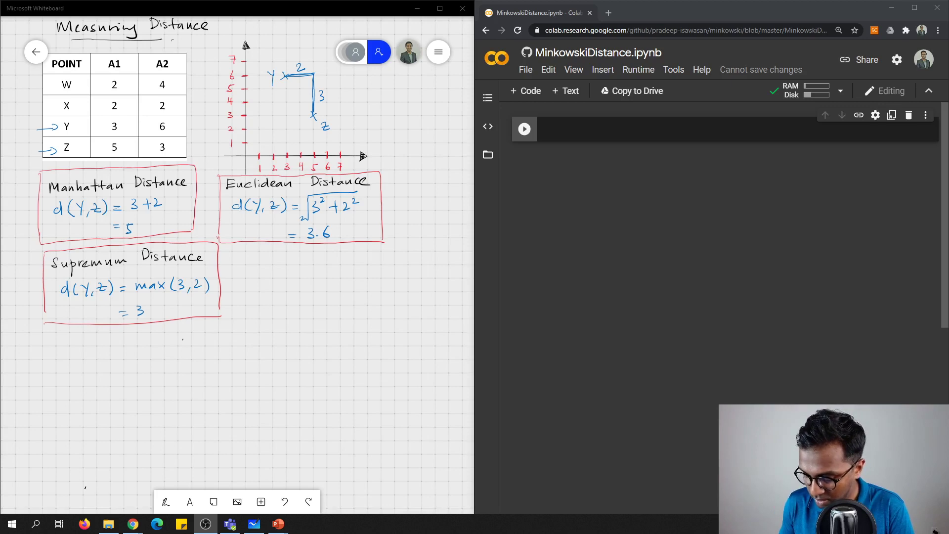
{"action": "left_click_drag", "start_coordinate": [183, 352], "coordinate": [244, 349]}
{"action": "mouse_move", "coordinate": [255, 339]}
{"action": "left_mouse_down"}
{"action": "mouse_move", "coordinate": [254, 348]}
{"action": "mouse_move", "coordinate": [302, 347]}
{"action": "left_mouse_up"}
- Finish the Minkowski Distance heading and frame it in a green box
{"action": "mouse_move", "coordinate": [311, 335]}
{"action": "left_mouse_down"}
{"action": "mouse_move", "coordinate": [312, 347]}
{"action": "mouse_move", "coordinate": [316, 339]}
{"action": "left_mouse_up"}
{"action": "left_click_drag", "start_coordinate": [320, 341], "coordinate": [346, 341]}
{"action": "mouse_move", "coordinate": [175, 329]}
{"action": "left_mouse_down"}
{"action": "mouse_move", "coordinate": [176, 363]}
{"action": "mouse_move", "coordinate": [205, 326]}
{"action": "mouse_move", "coordinate": [346, 316]}
{"action": "mouse_move", "coordinate": [354, 350]}
{"action": "left_mouse_up"}
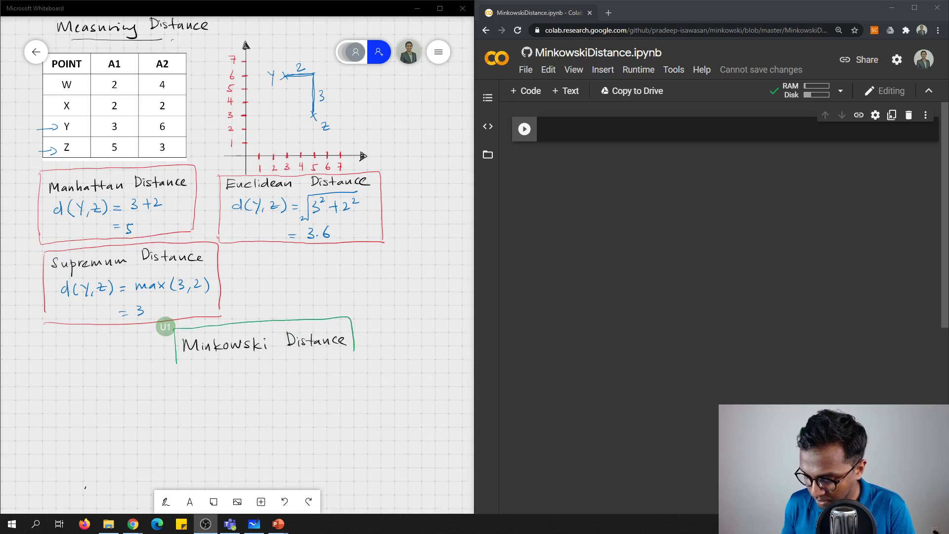
{"action": "mouse_move", "coordinate": [181, 365]}
{"action": "left_mouse_down"}
{"action": "mouse_move", "coordinate": [339, 362]}
{"action": "mouse_move", "coordinate": [355, 353]}
{"action": "left_mouse_up"}
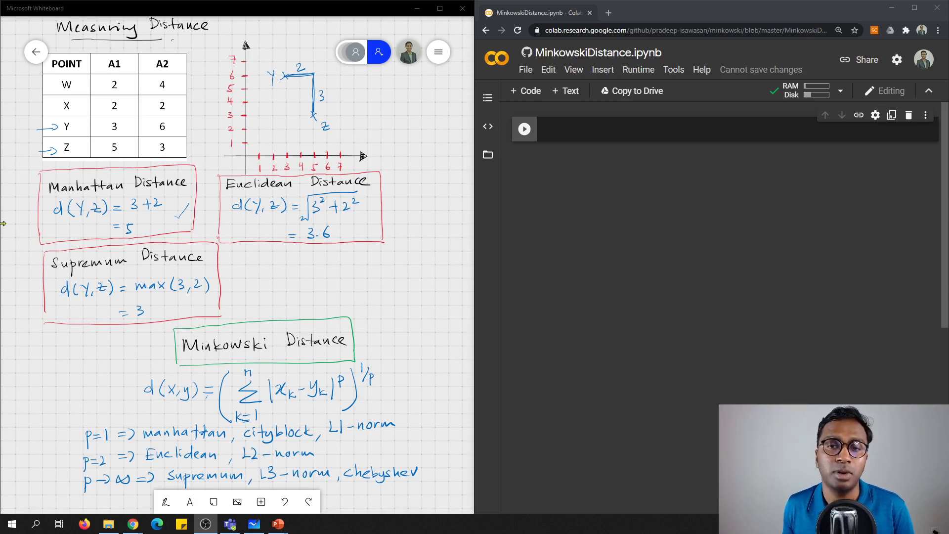
- Enter 'from scipy.spatial import minkowski_distance' in the first code cell, using autocomplete
{"action": "left_click", "coordinate": [613, 129]}
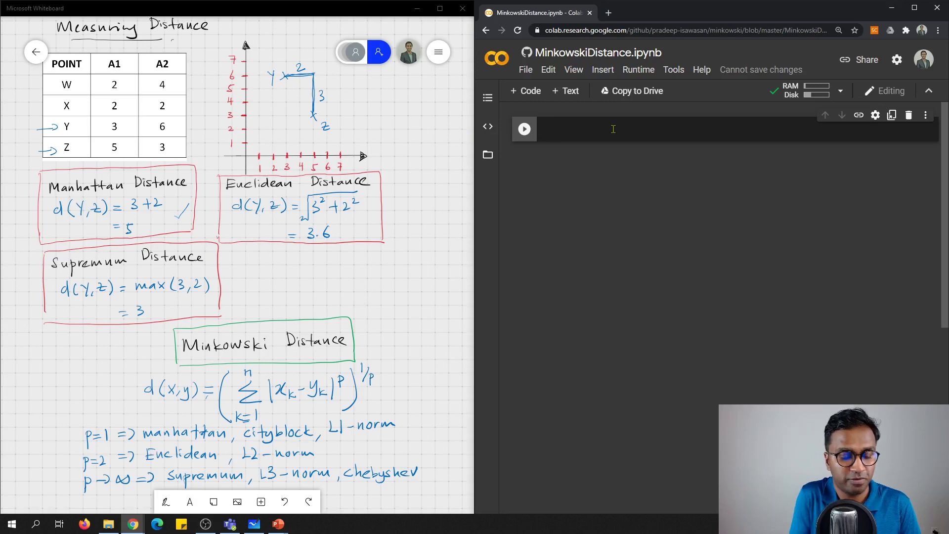
{"action": "type", "text": "from "}
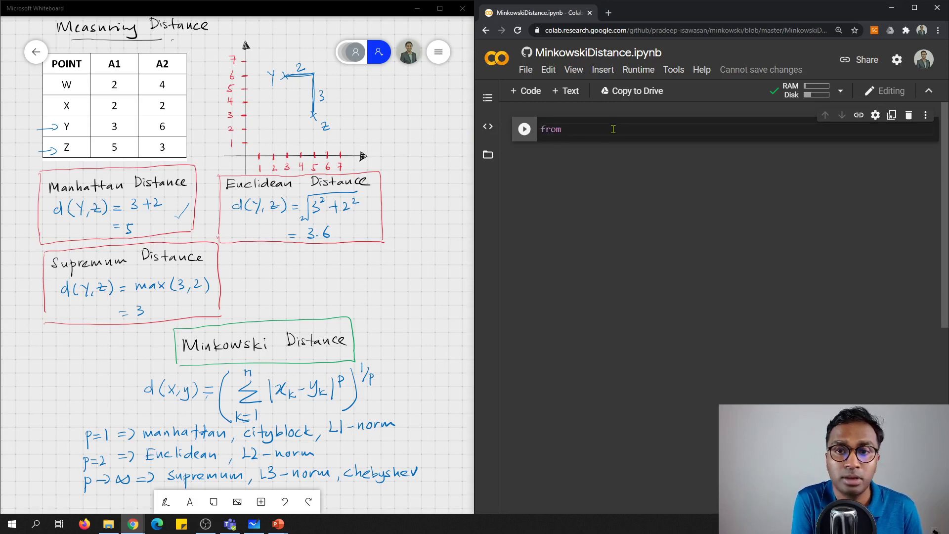
{"action": "type", "text": "scipy"}
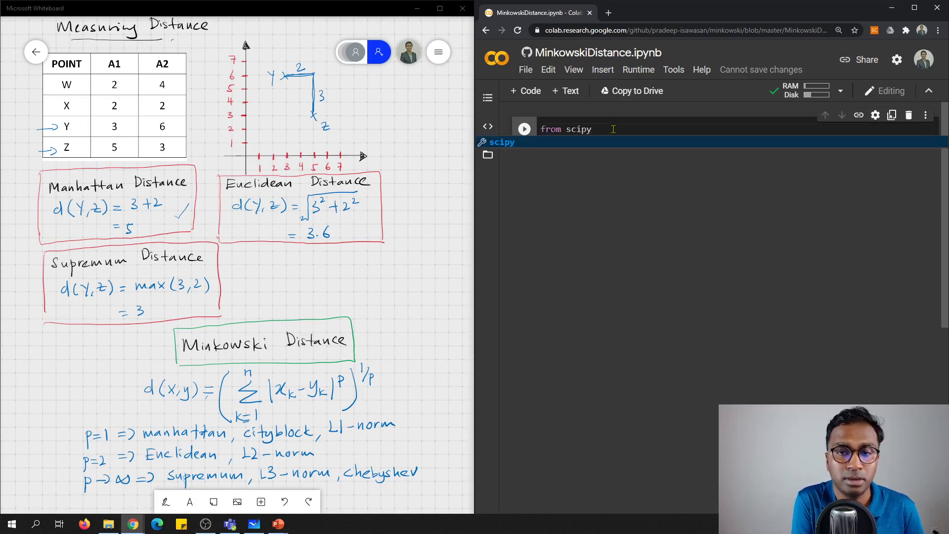
{"action": "type", "text": ".spatial"}
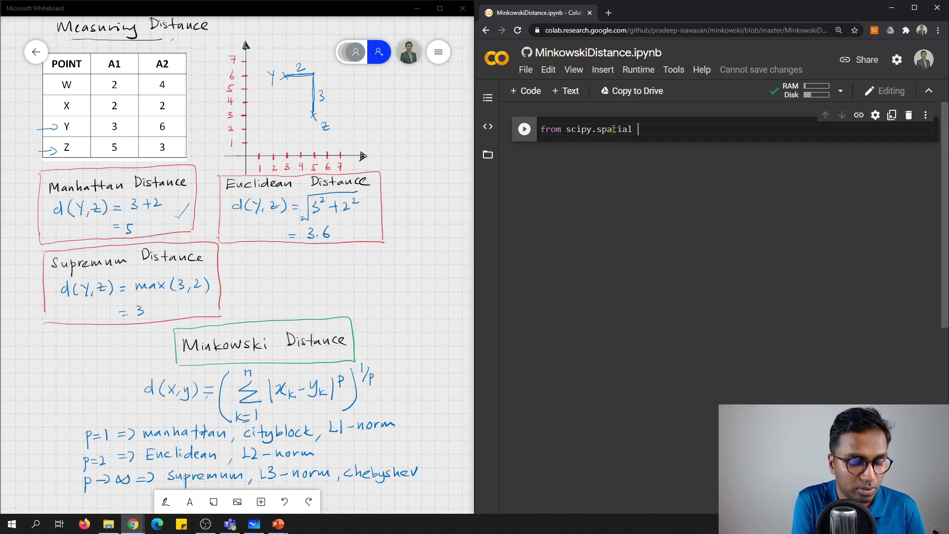
{"action": "type", "text": " import"}
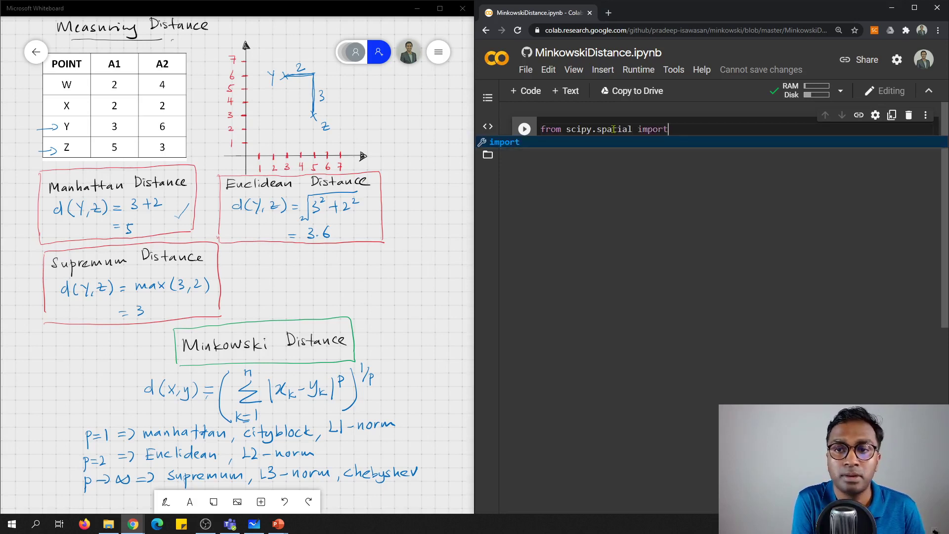
{"action": "type", "text": " minkow"}
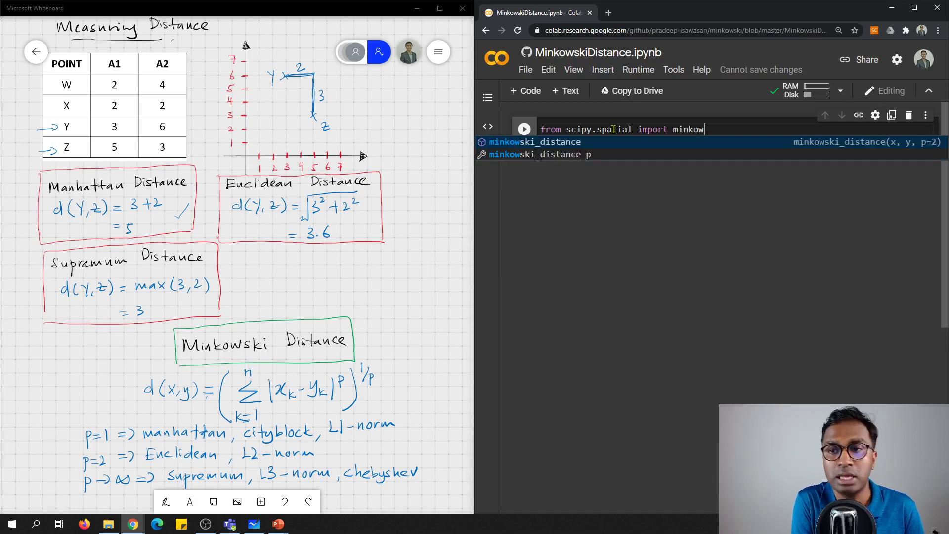
{"action": "key", "text": "Tab"}
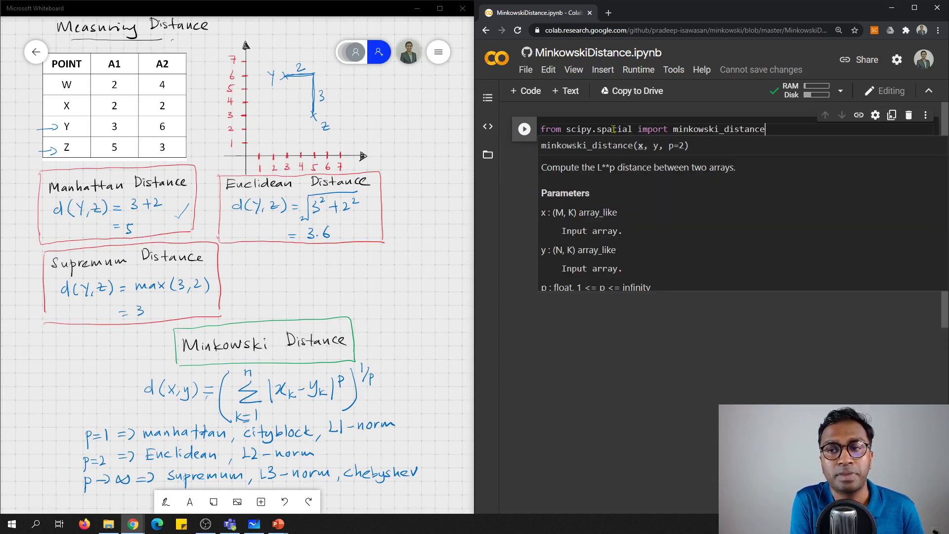
- After a blank line, write minkowski_distance([3,6], [5, 3], p = 1)
{"action": "key", "text": "Return"}
{"action": "key", "text": "Return"}
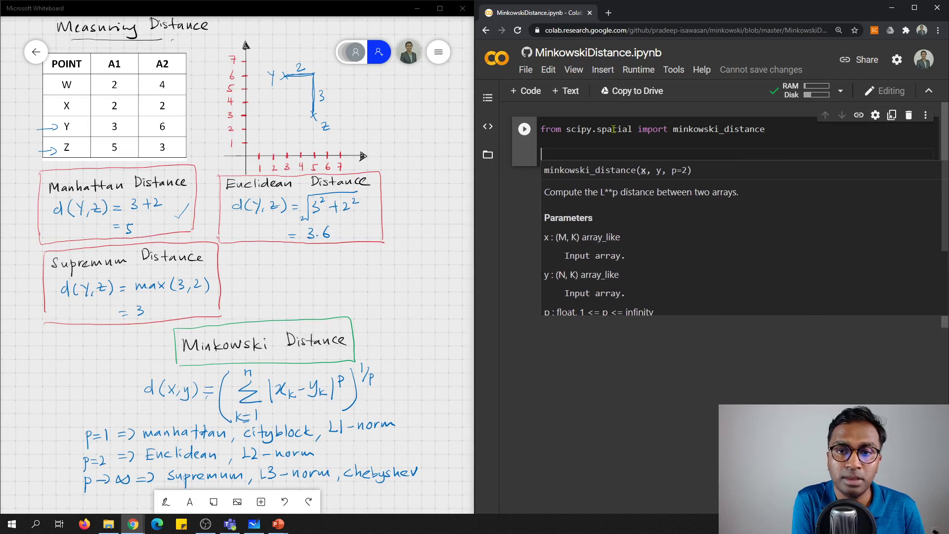
{"action": "key", "text": "BackSpace"}
{"action": "key", "text": "Return"}
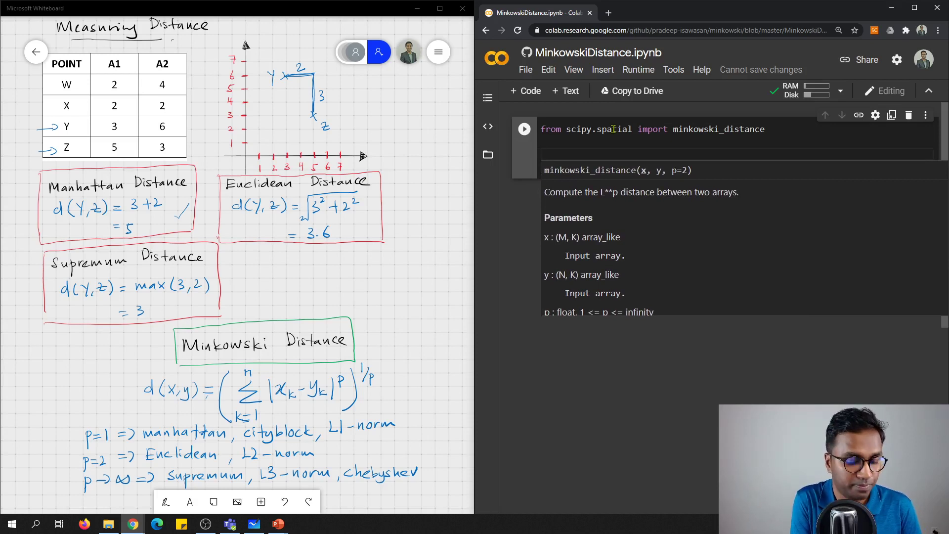
{"action": "type", "text": "mink"}
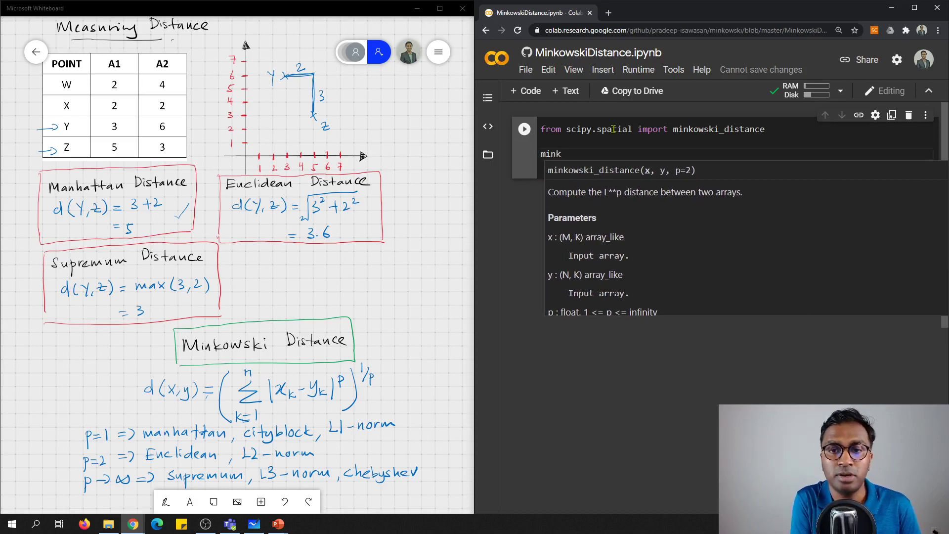
{"action": "type", "text": "ows"}
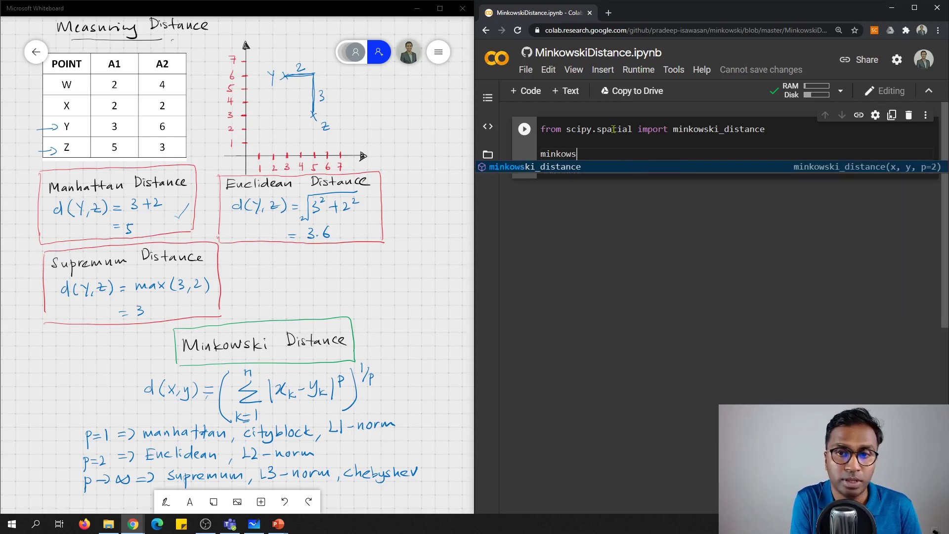
{"action": "type", "text": "ki_distance("}
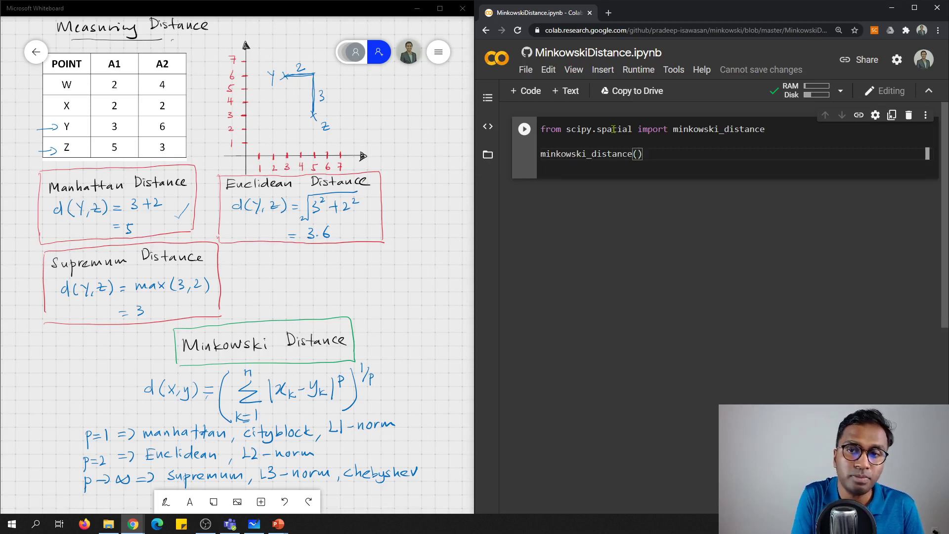
{"action": "type", "text": "["}
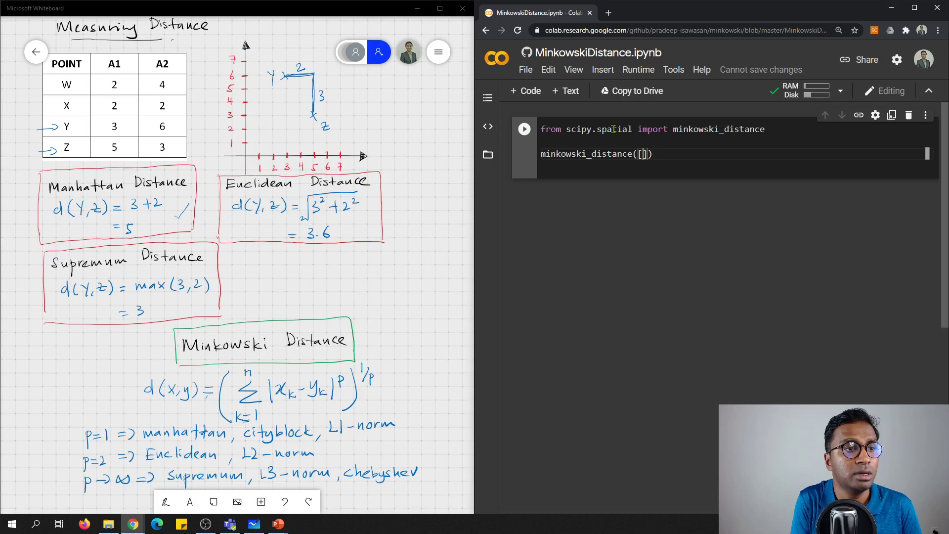
{"action": "type", "text": "3,6"}
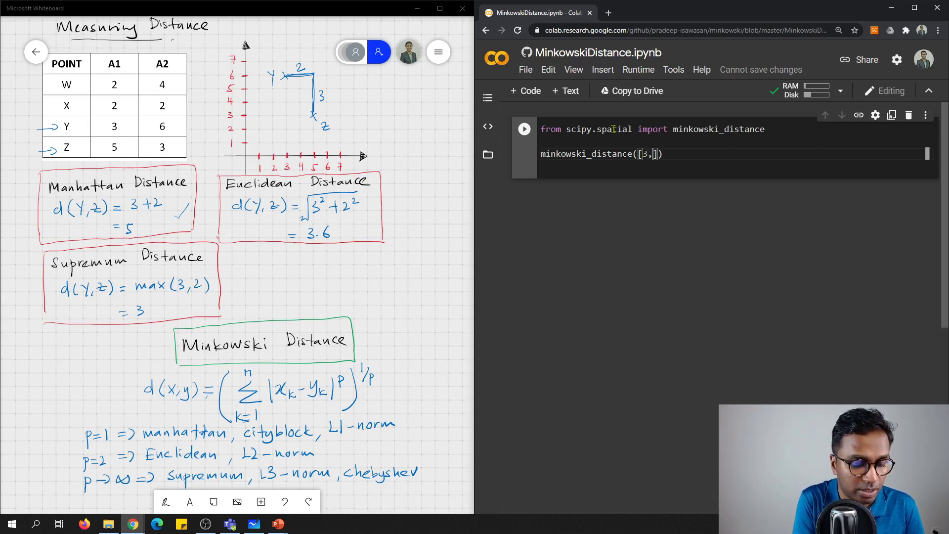
{"action": "type", "text": "], "}
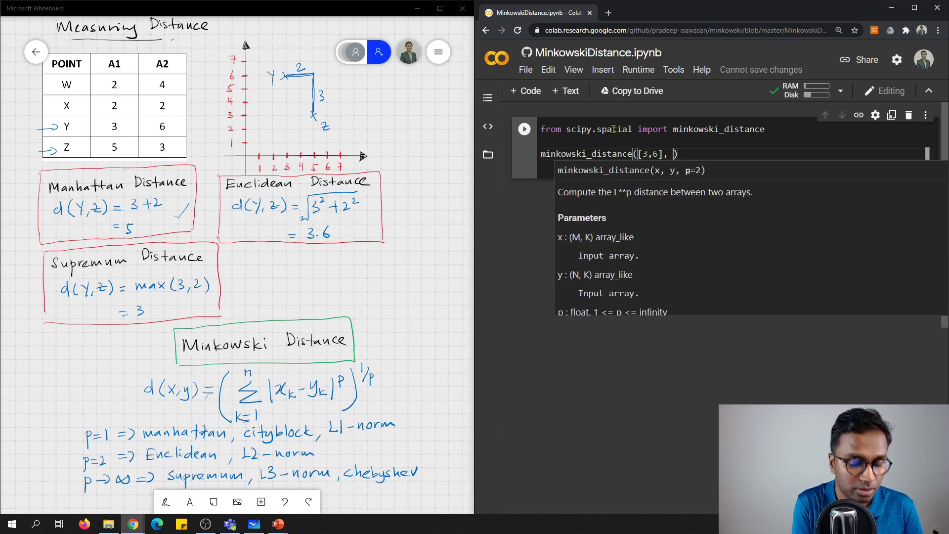
{"action": "type", "text": "["}
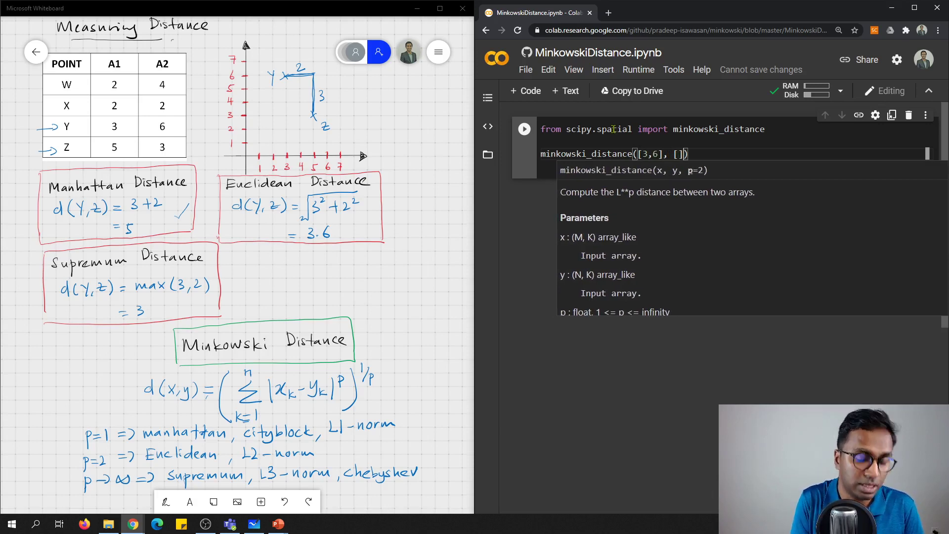
{"action": "type", "text": "5, 3"}
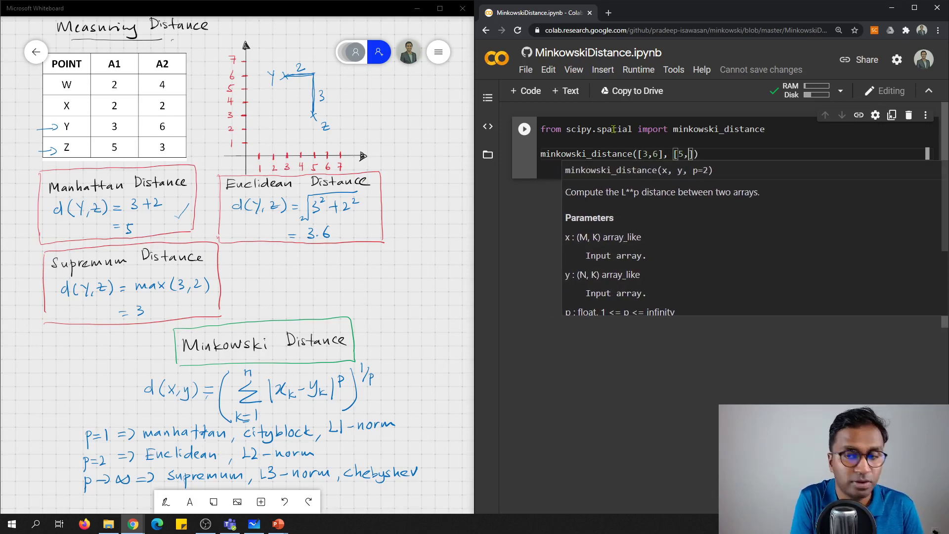
{"action": "type", "text": "])"}
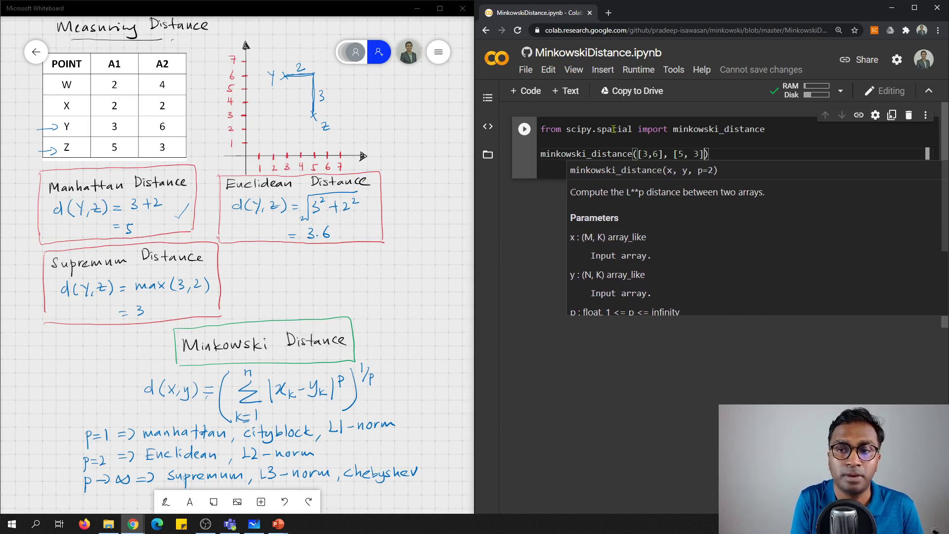
{"action": "type", "text": ", "}
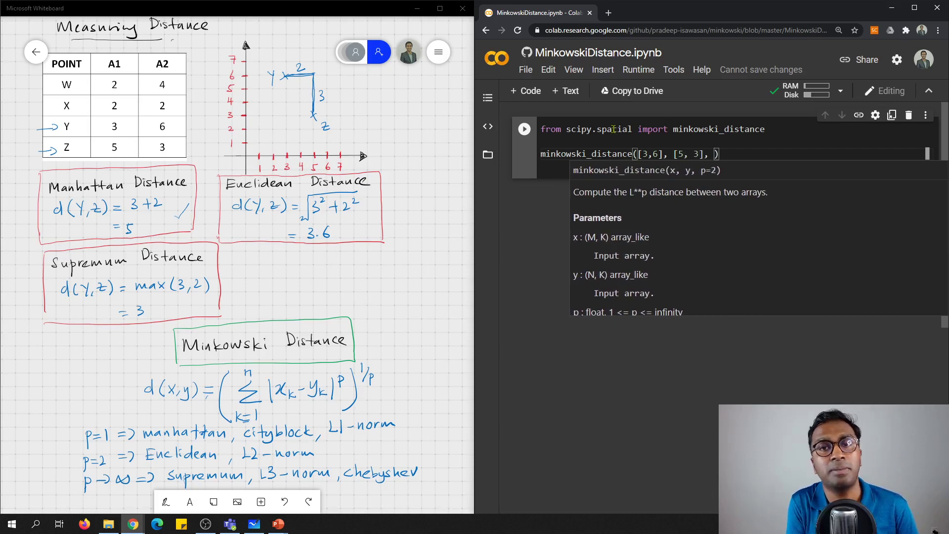
{"action": "type", "text": "p ="}
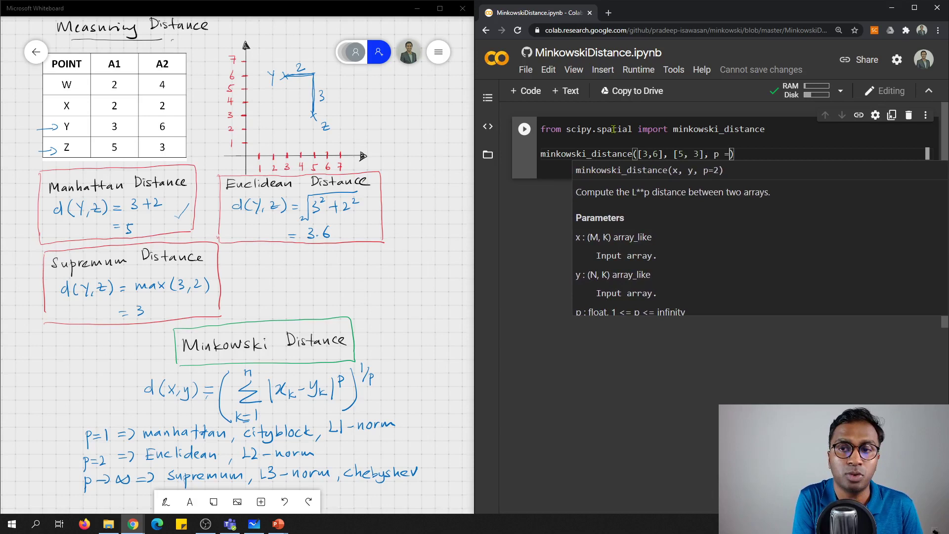
{"action": "type", "text": " 1"}
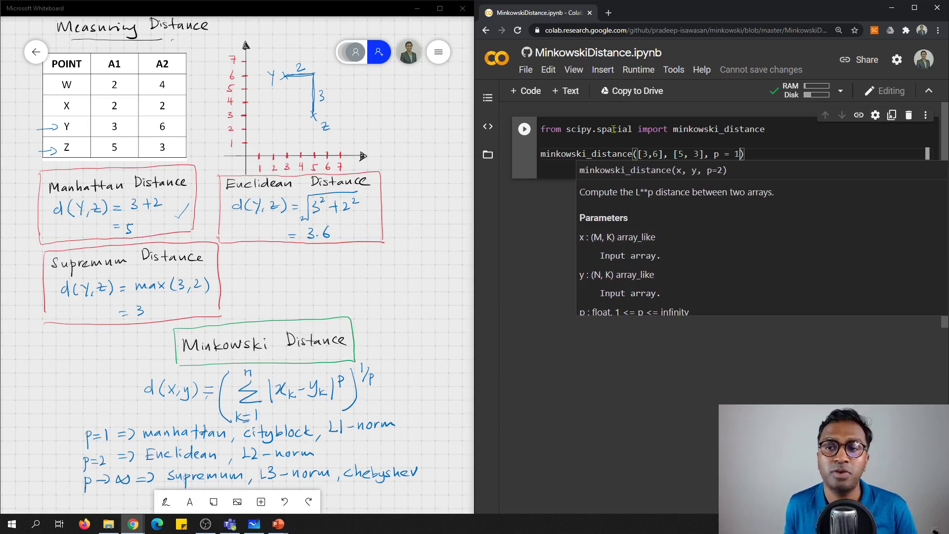
{"action": "left_click", "coordinate": [750, 152]}
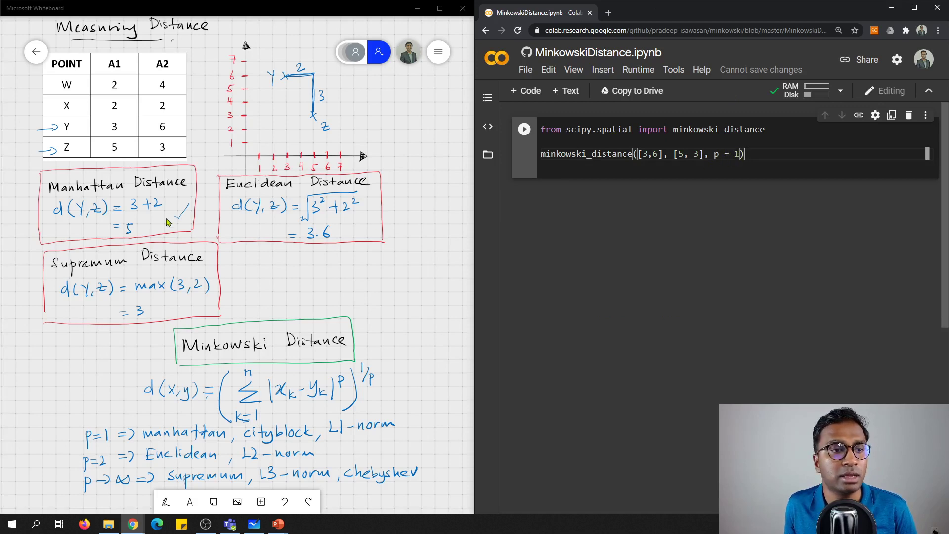
- Run the cell for p = 1 (5.0), then change p to 2 and rerun (3.605551275463989)
{"action": "left_click", "coordinate": [525, 130]}
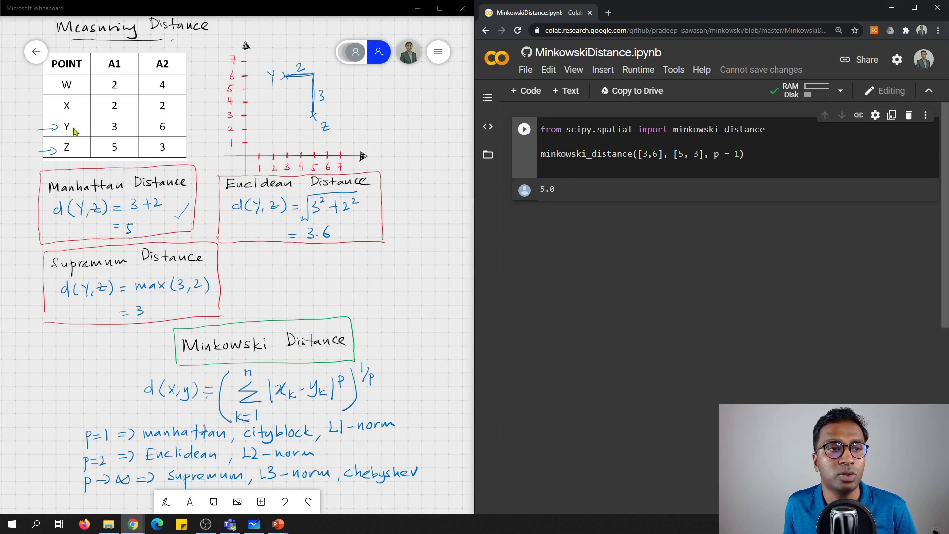
{"action": "left_click", "coordinate": [741, 155]}
{"action": "key", "text": "BackSpace"}
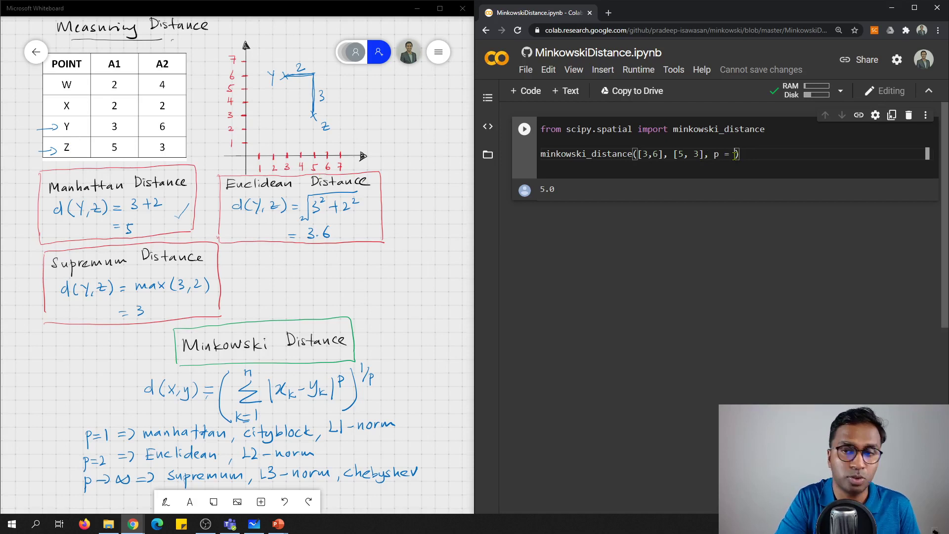
{"action": "type", "text": "2"}
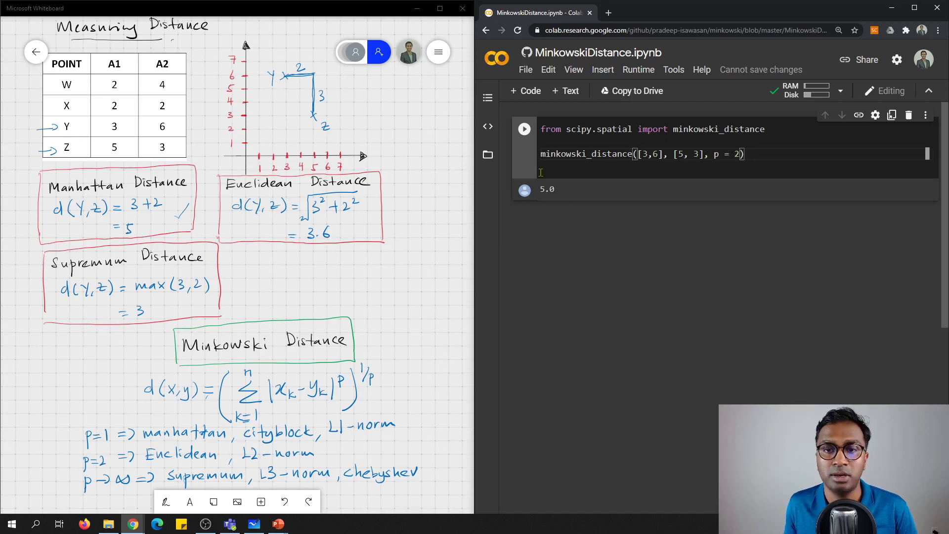
{"action": "left_click", "coordinate": [525, 129]}
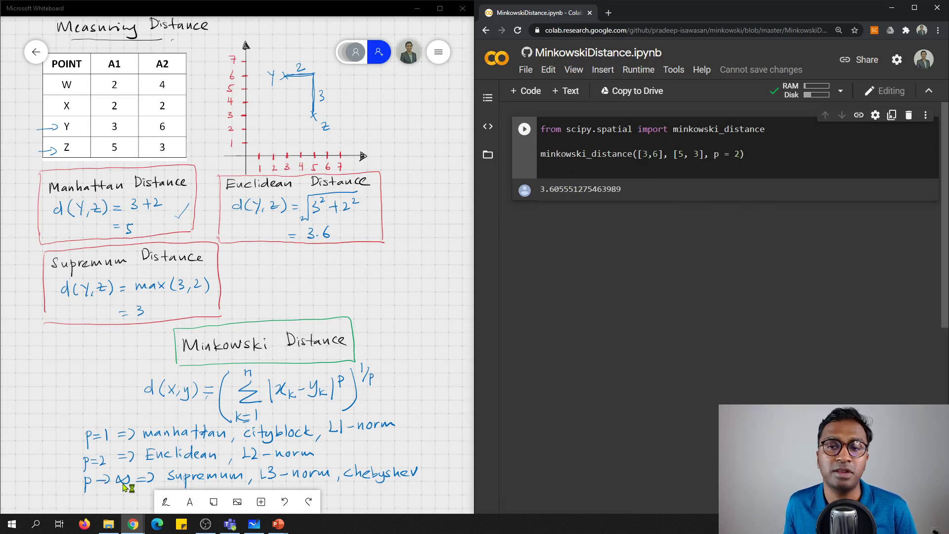
- Set p to float('inf') and rerun the cell, getting 3.0
{"action": "left_click", "coordinate": [742, 155]}
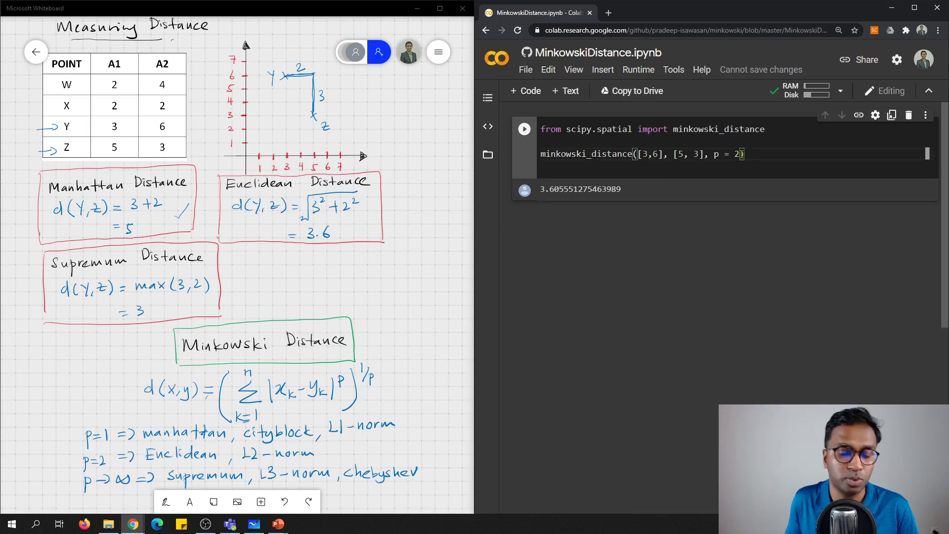
{"action": "key", "text": "BackSpace"}
{"action": "type", "text": "flo"}
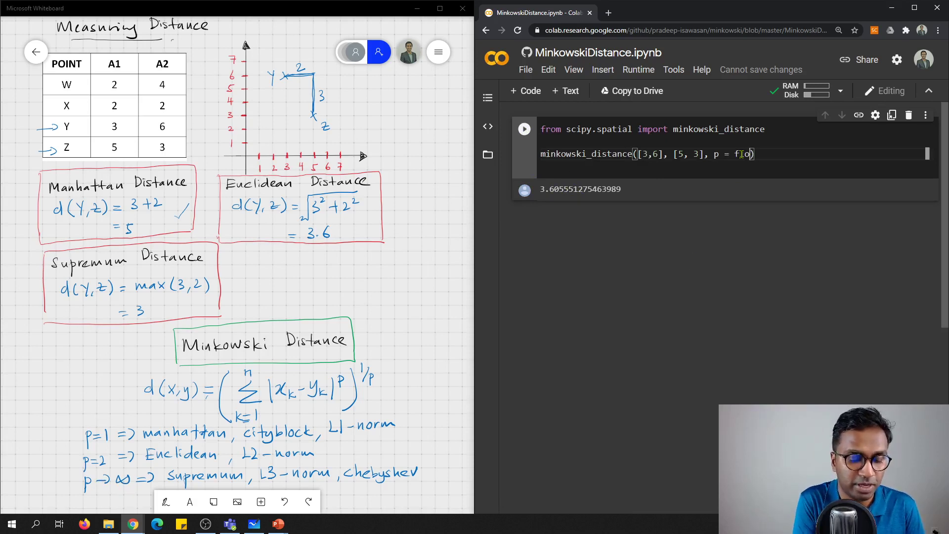
{"action": "type", "text": "at"}
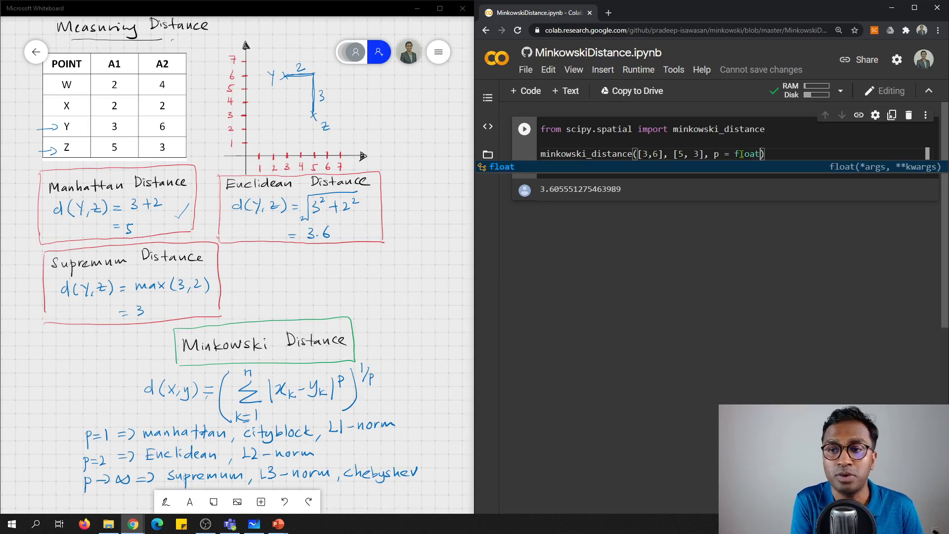
{"action": "type", "text": "('"}
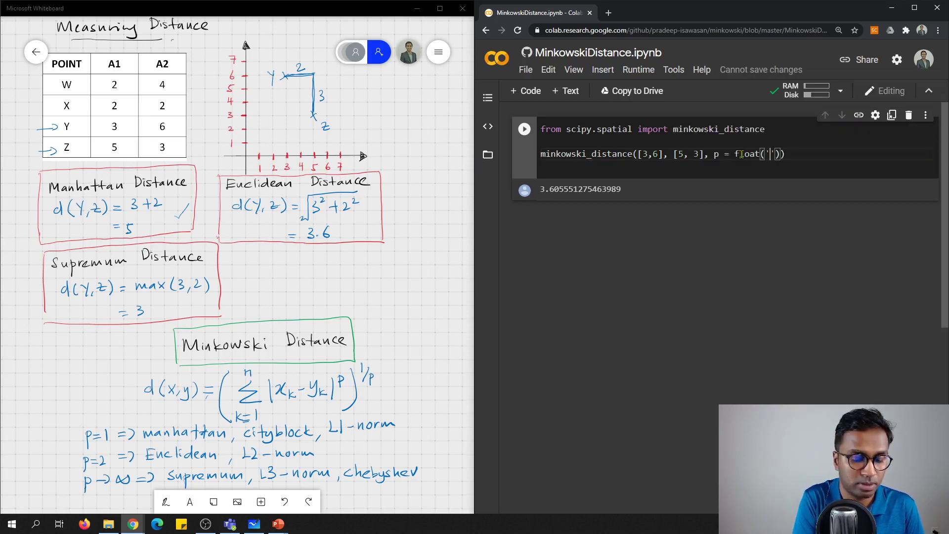
{"action": "type", "text": "inf"}
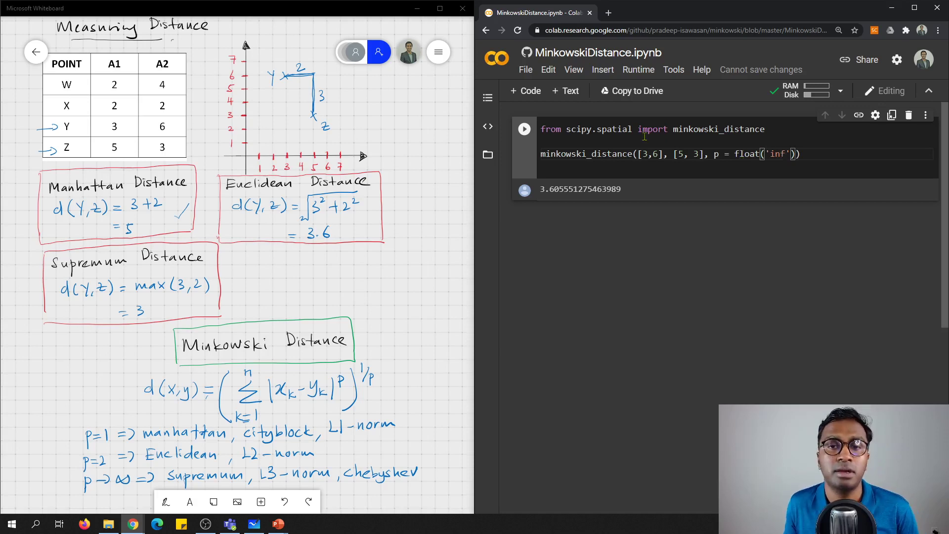
{"action": "left_click", "coordinate": [524, 130]}
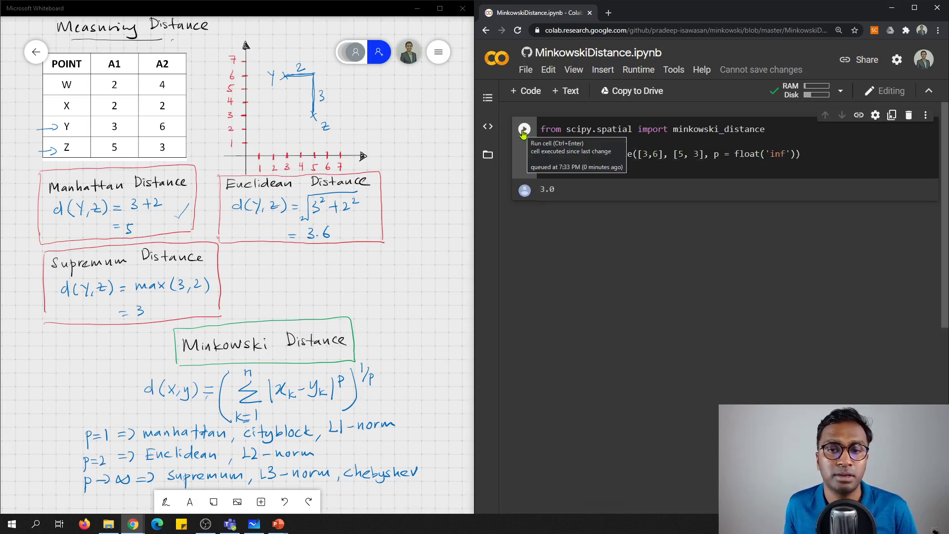